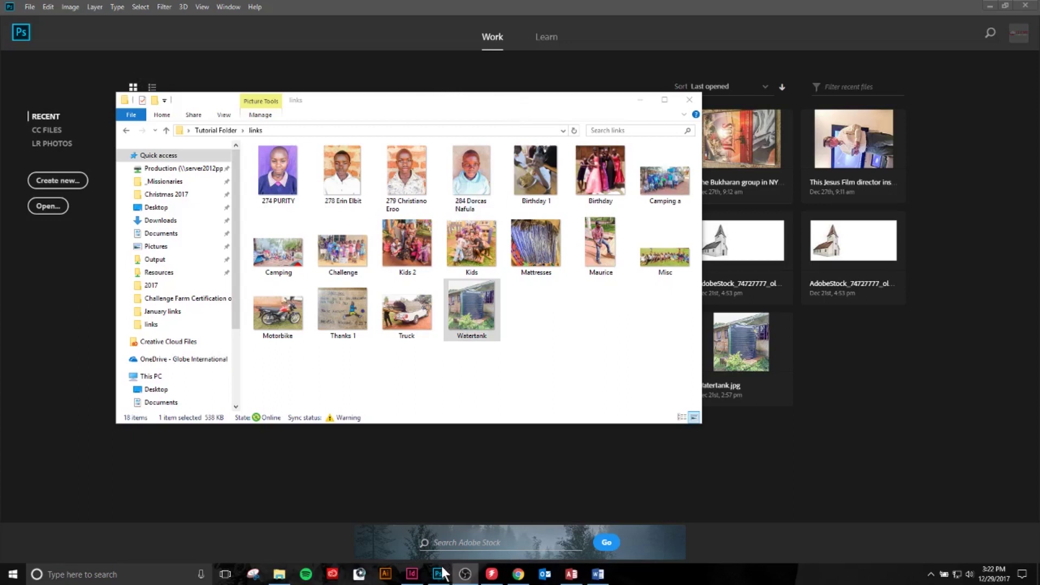
# Open the Watertank image from the links folder with Adobe Photoshop CC 2018 via Open with
pyautogui.moveTo(437, 575)
pyautogui.rightClick(473, 314)
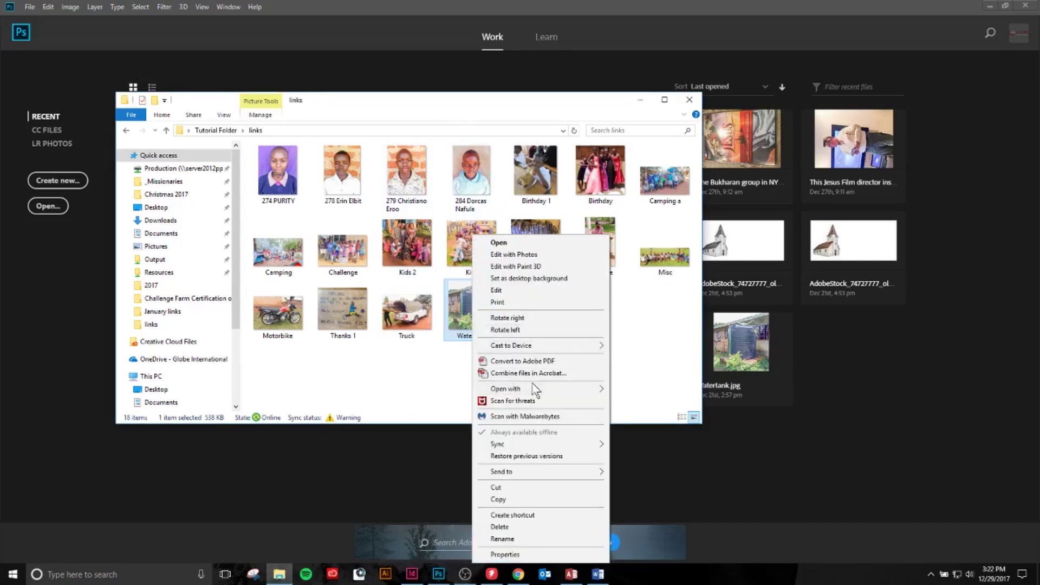
pyautogui.moveTo(554, 389)
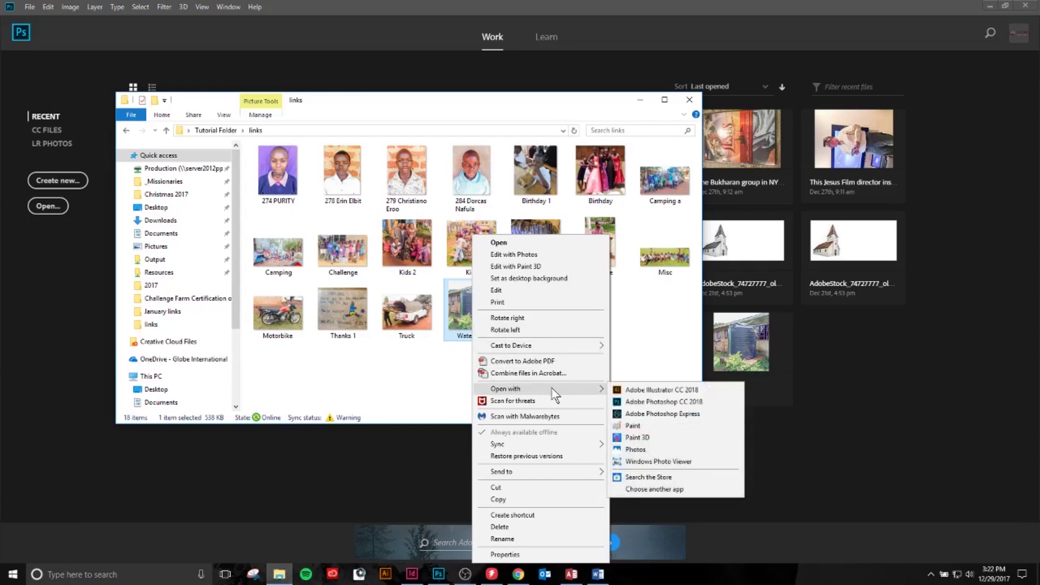
pyautogui.click(685, 402)
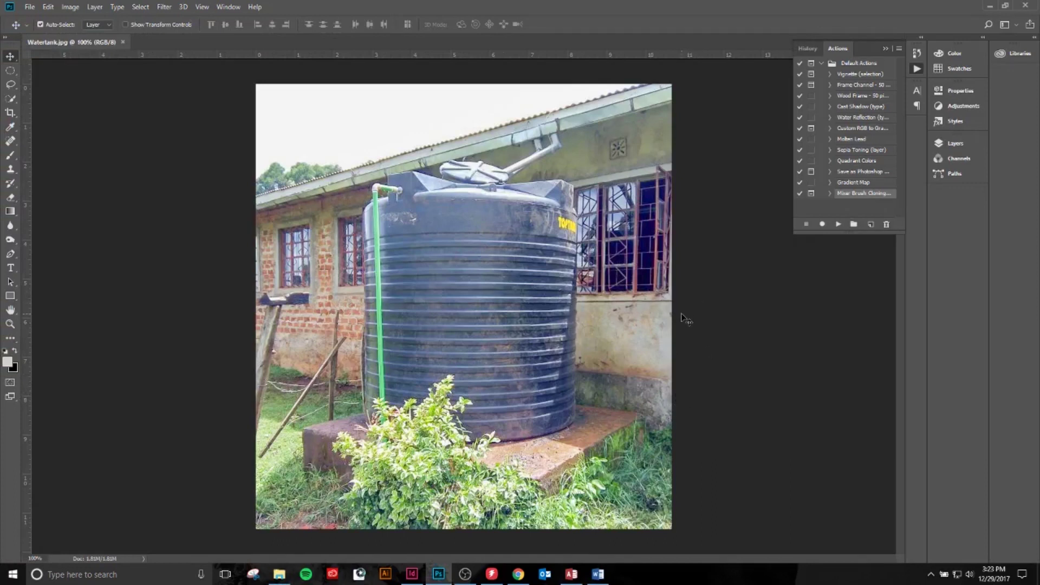
# Show the Actions panel and start recording a new Default Actions action named 'CMYK Covert'
pyautogui.hotkey('alt', 'F9')
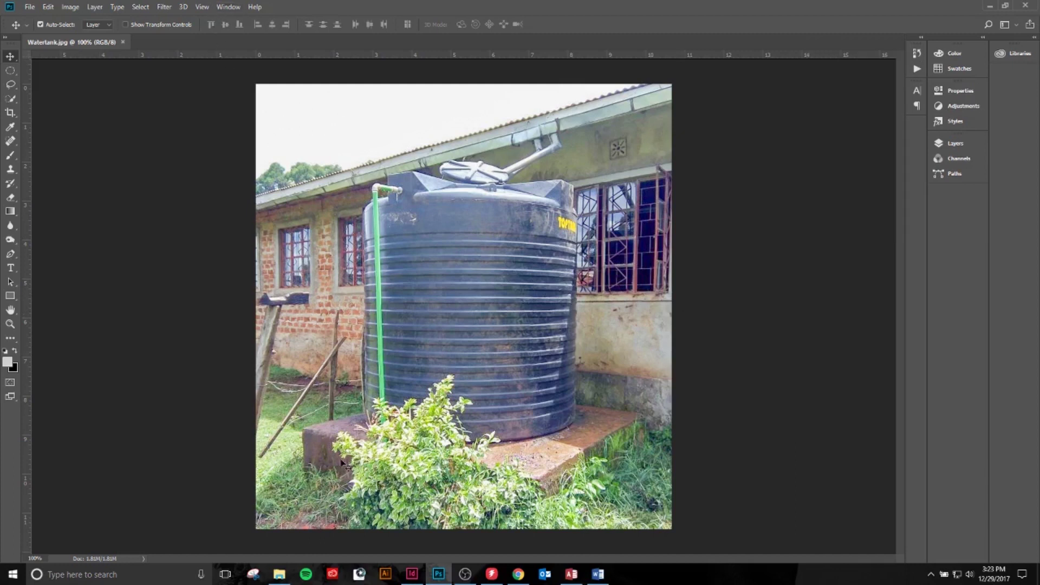
pyautogui.click(222, 6)
pyautogui.click(249, 86)
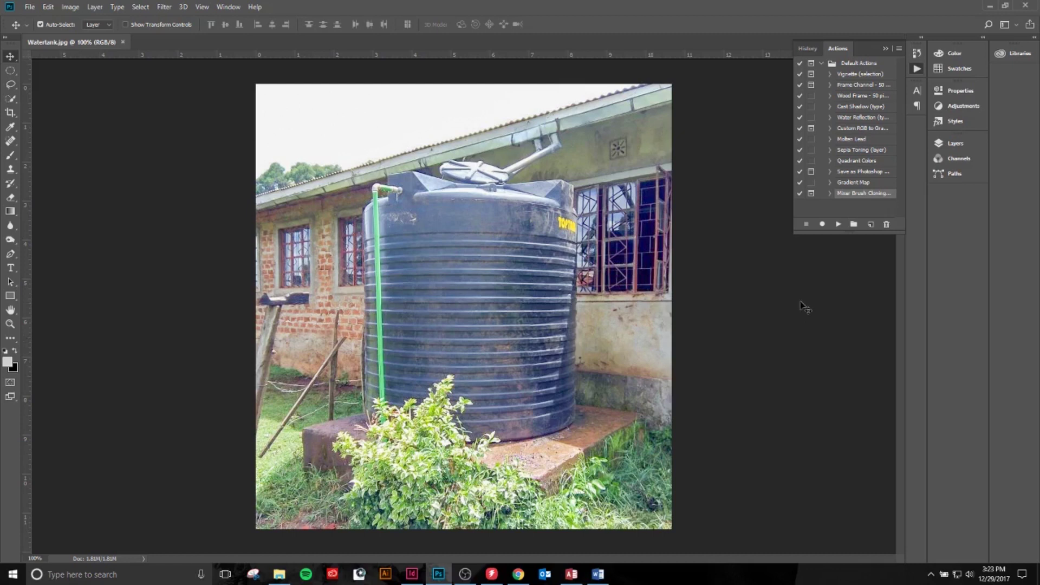
pyautogui.click(899, 48)
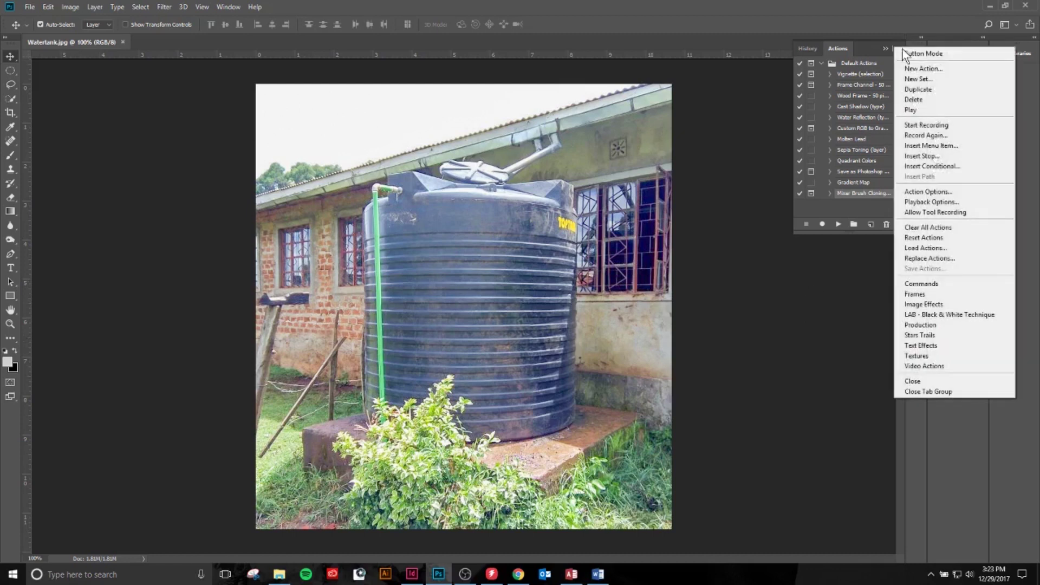
pyautogui.click(912, 68)
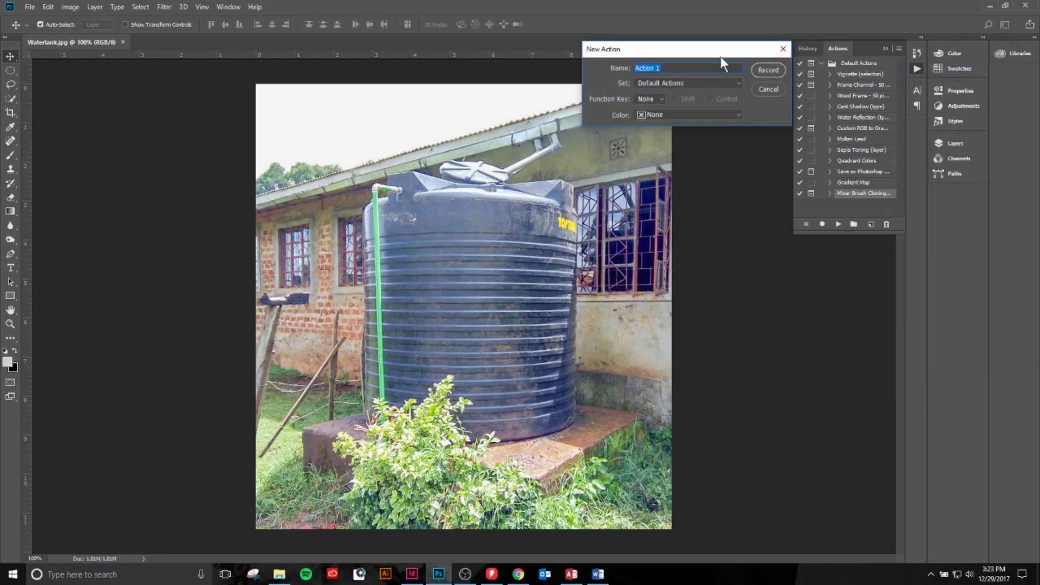
pyautogui.write('CMYK Covert')
pyautogui.click(771, 70)
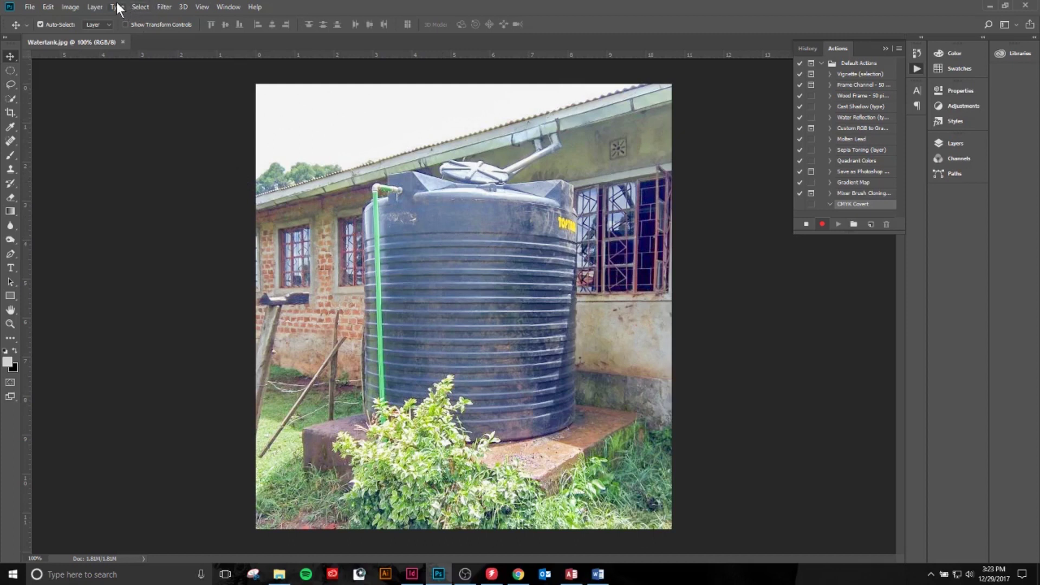
# Convert Watertank to CMYK Color, accept the warning, and stop recording the action
pyautogui.click(70, 7)
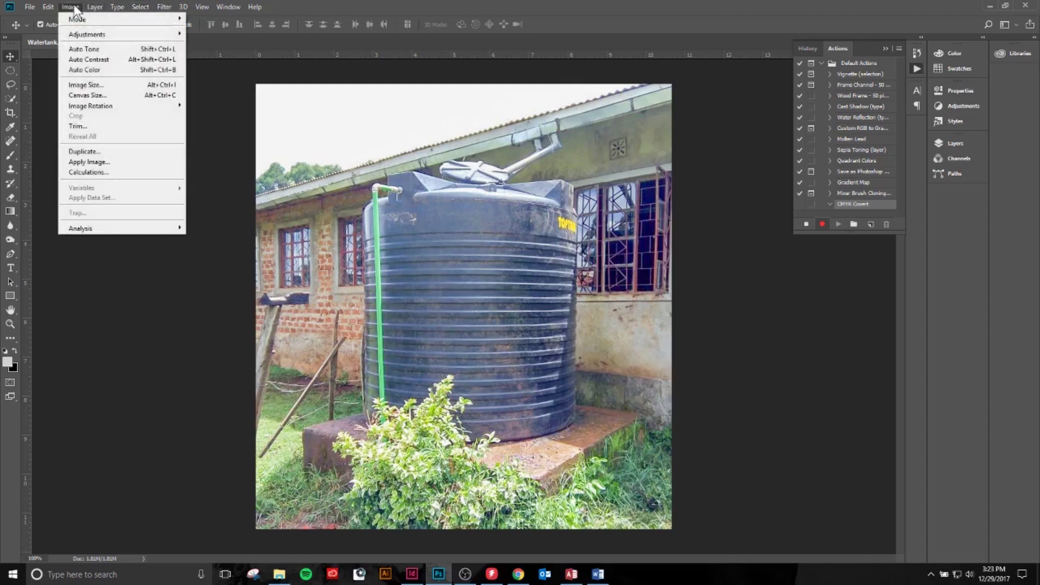
pyautogui.moveTo(77, 17)
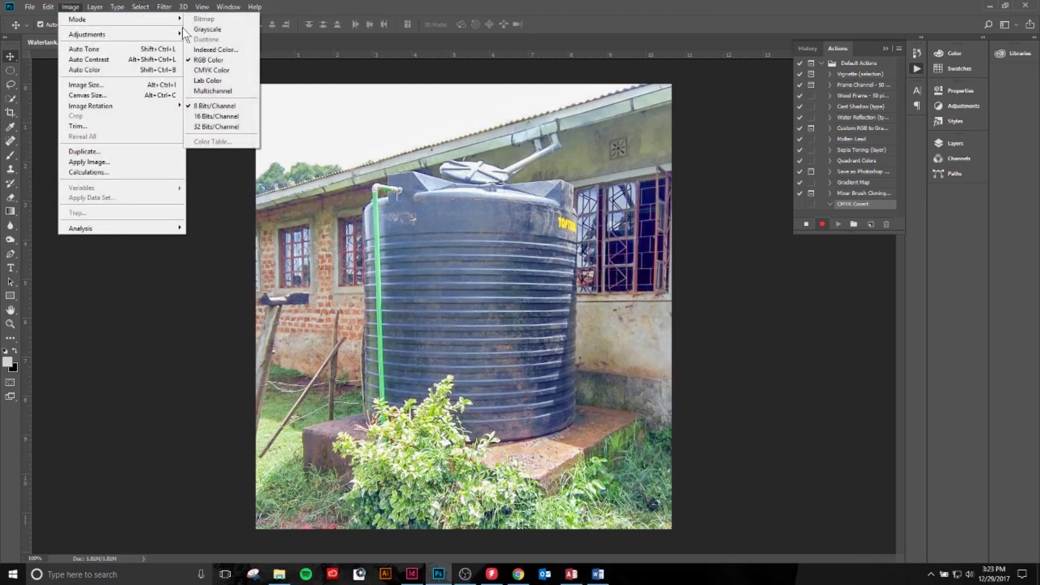
pyautogui.click(219, 69)
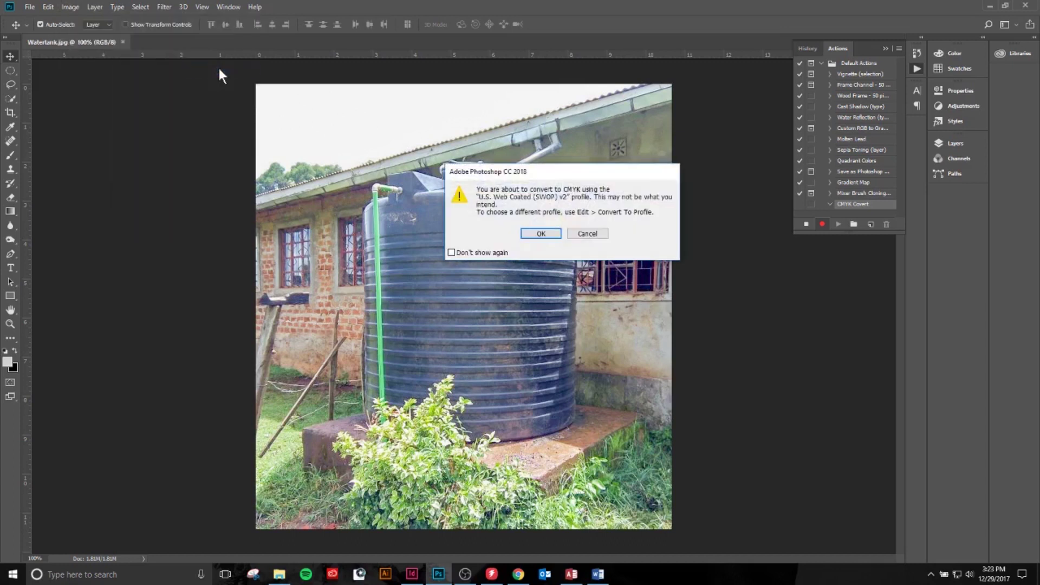
pyautogui.click(540, 233)
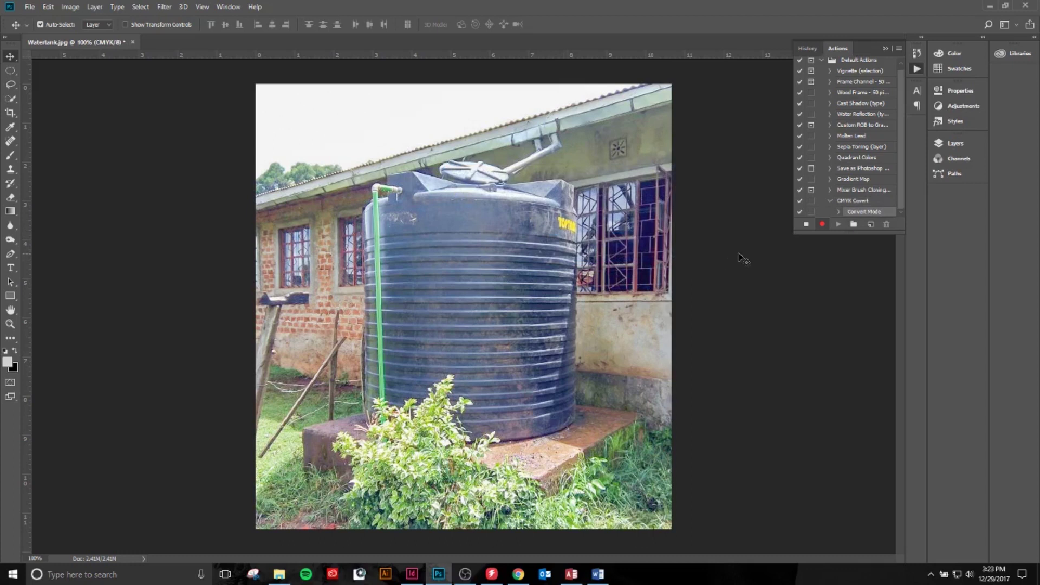
pyautogui.click(807, 224)
# Enlarge the Actions list and inspect the recorded Convert Mode step's details
pyautogui.moveTo(856, 234); pyautogui.dragTo(857, 292)
pyautogui.click(839, 215)
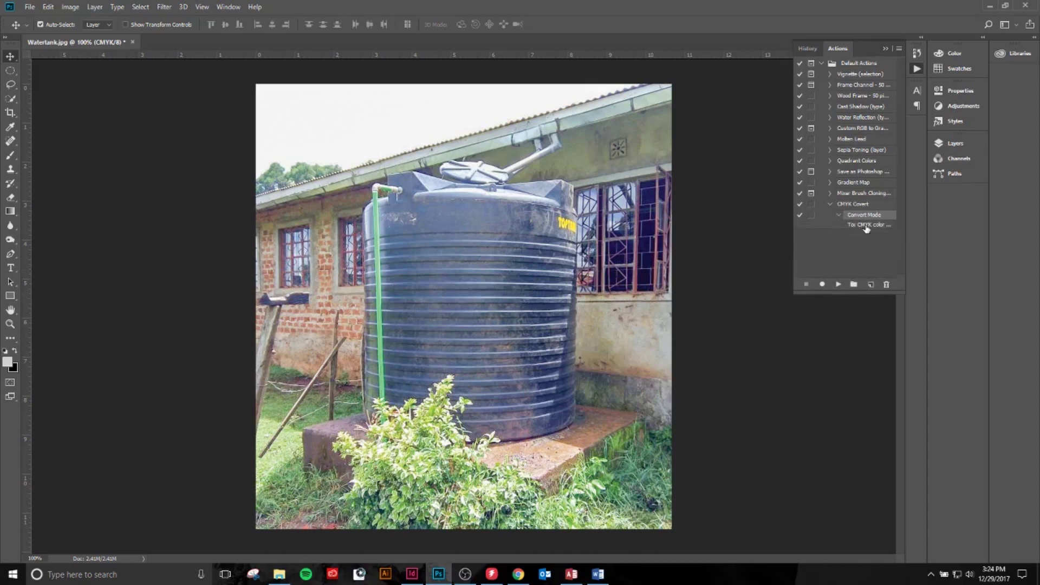
pyautogui.click(838, 216)
pyautogui.click(279, 574)
# Create two new subfolders, RGB and CMYK, inside the links folder
pyautogui.rightClick(514, 366)
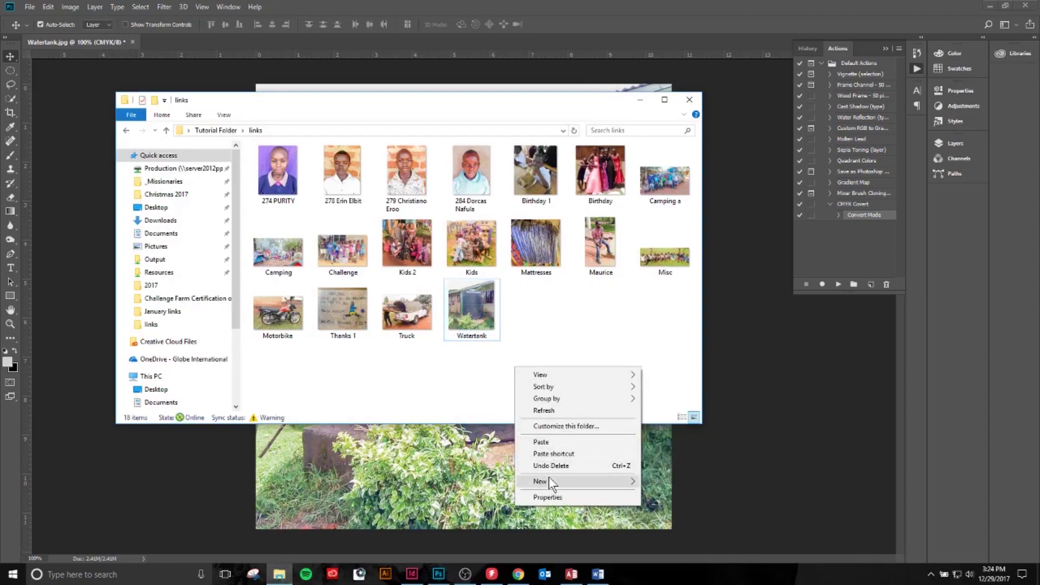
pyautogui.moveTo(591, 480)
pyautogui.click(671, 369)
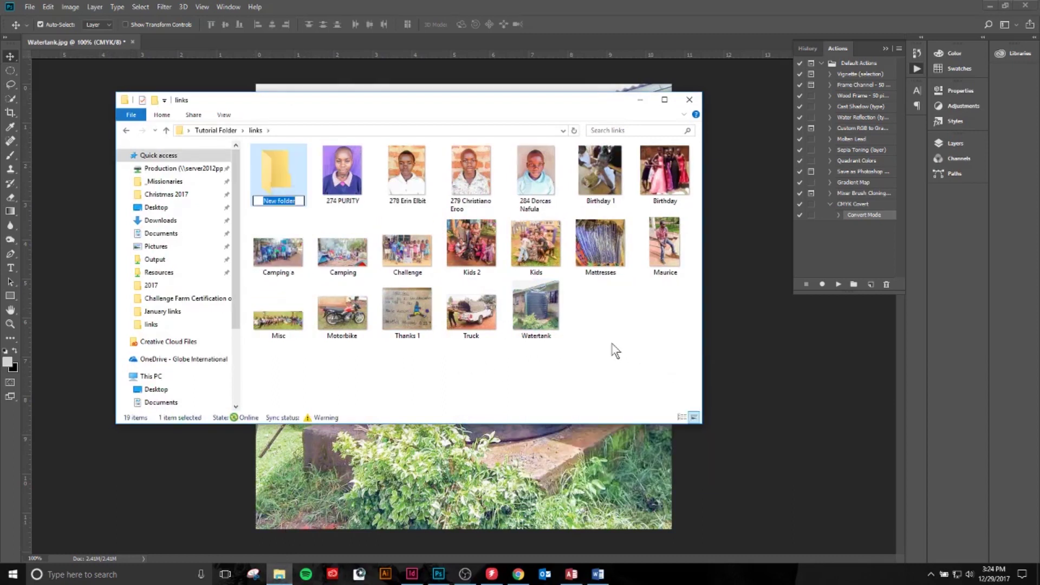
pyautogui.write('RGB')
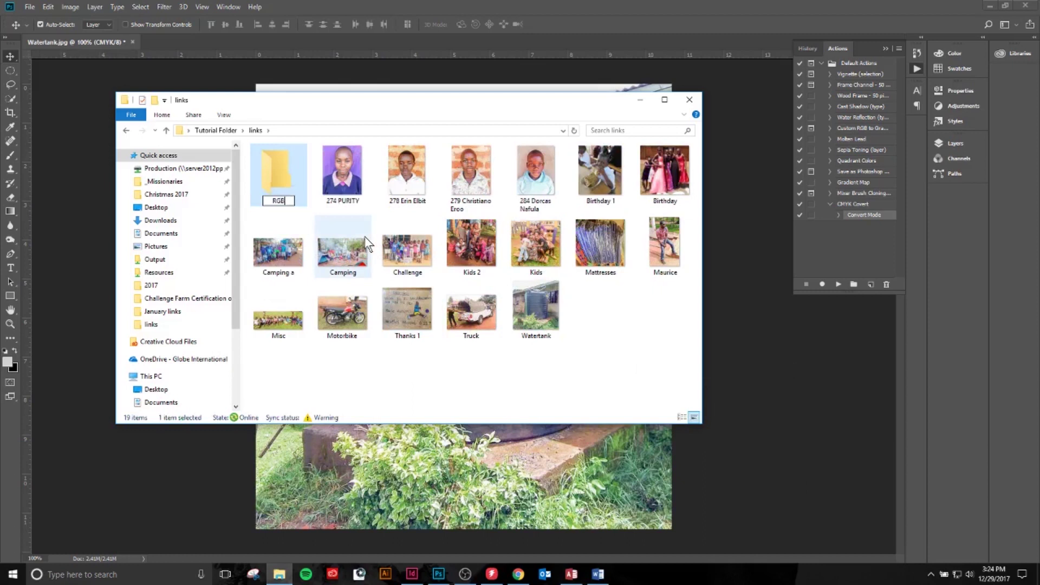
pyautogui.press('Return')
pyautogui.click(491, 382)
pyautogui.rightClick(487, 375)
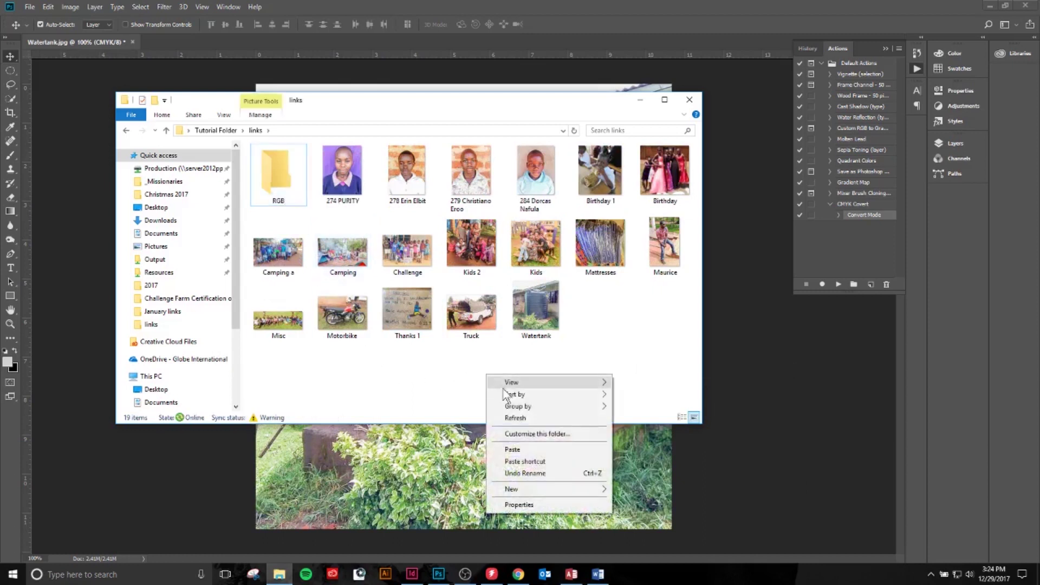
pyautogui.moveTo(537, 490)
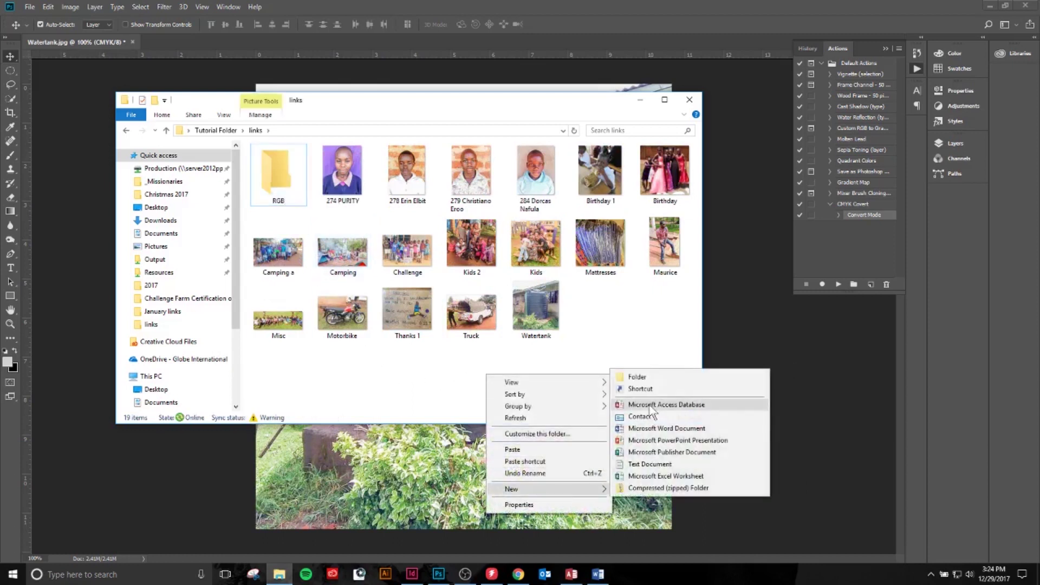
pyautogui.click(643, 377)
pyautogui.write('CMYK')
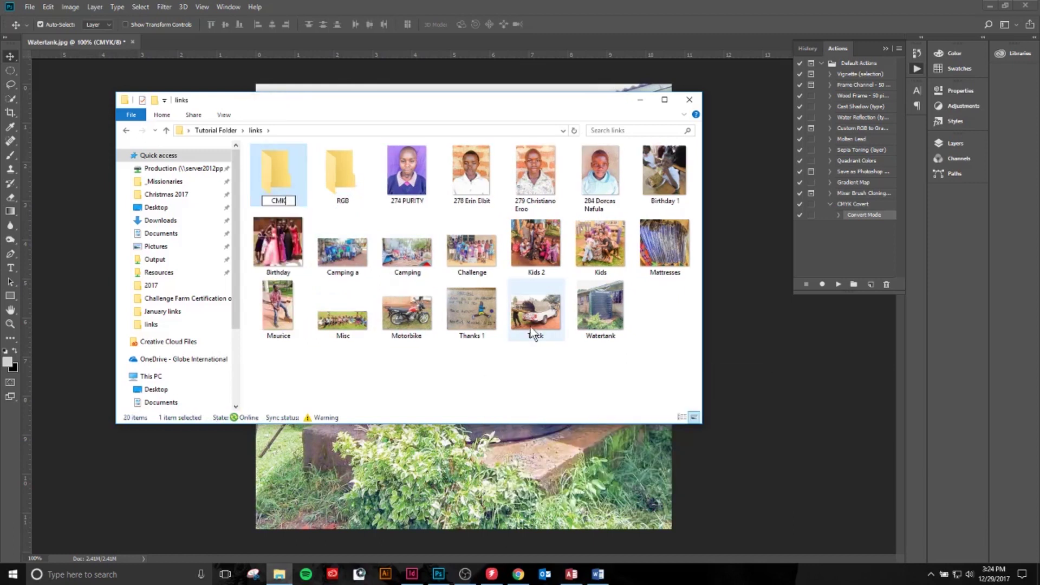
pyautogui.press('Return')
# Move all 18 photos from links into the RGB subfolder, then return to Photoshop
pyautogui.click(407, 173)
pyautogui.keyDown('shift'); pyautogui.click(596, 305); pyautogui.keyUp('shift')
pyautogui.moveTo(596, 305); pyautogui.dragTo(346, 174)
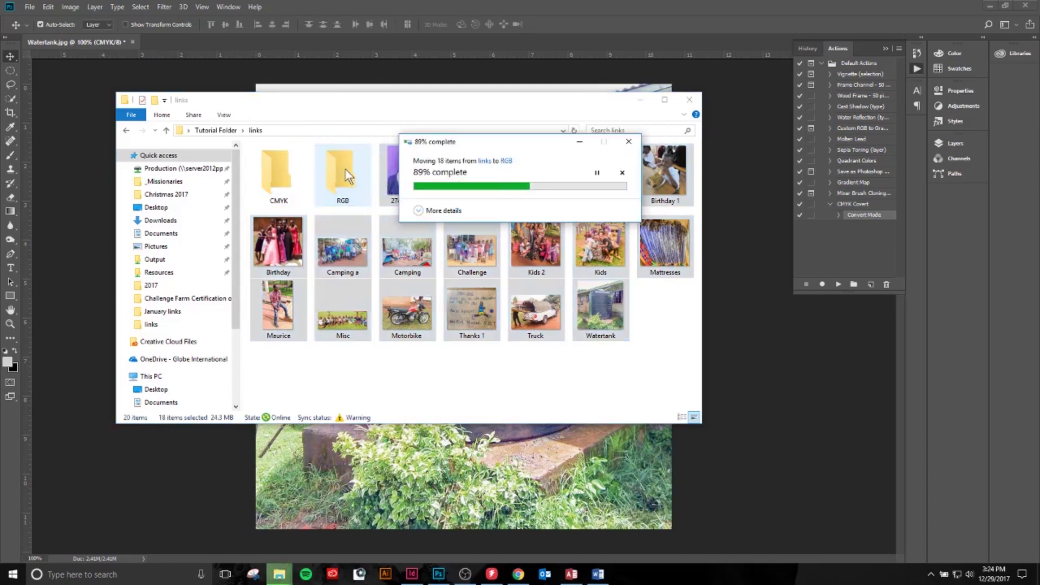
pyautogui.click(86, 106)
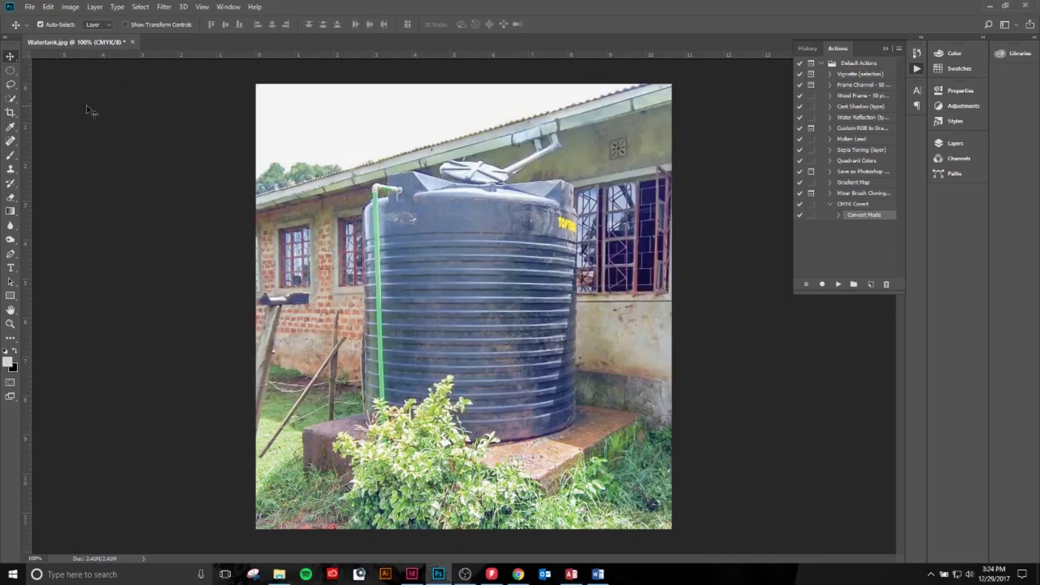
# Save and close Watertank.jpg, then open File > Automate > Batch
pyautogui.click(132, 42)
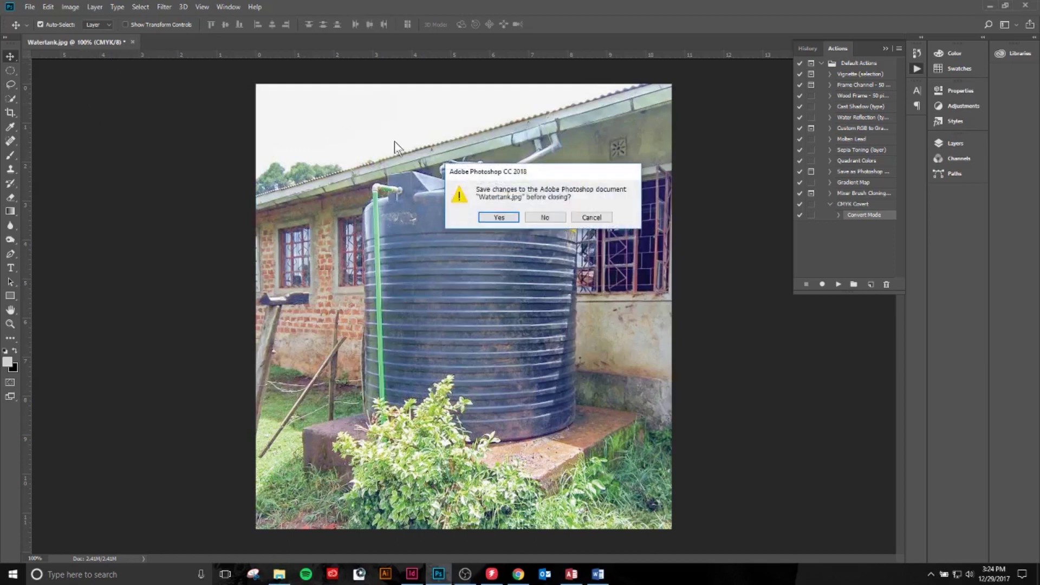
pyautogui.click(507, 218)
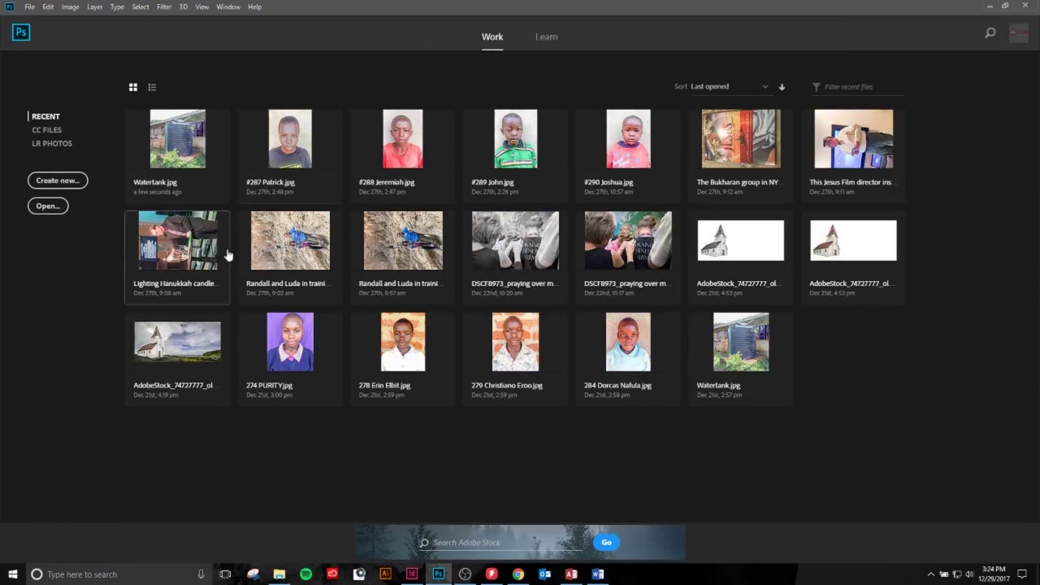
pyautogui.click(27, 8)
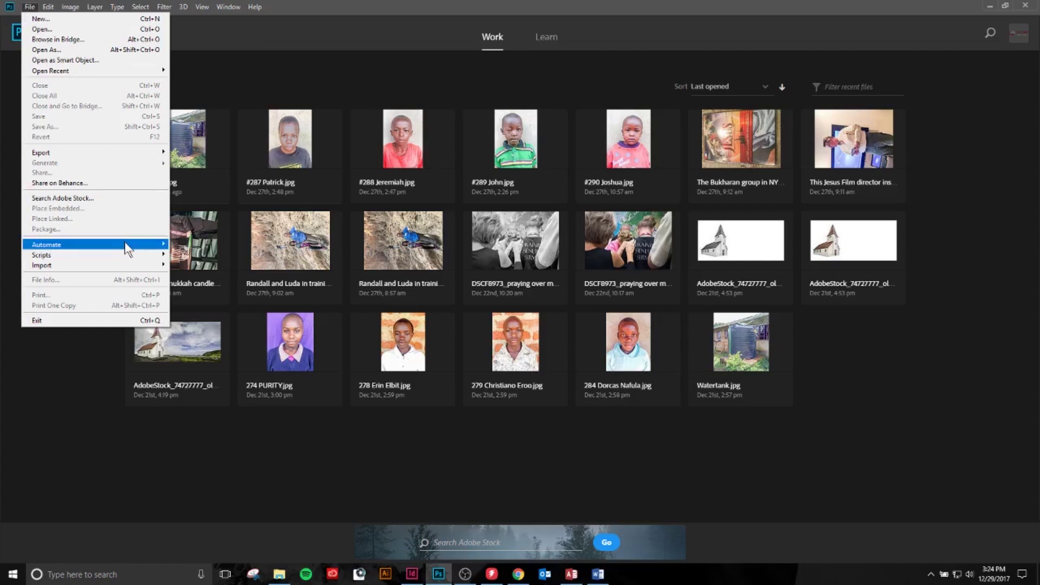
pyautogui.moveTo(126, 247)
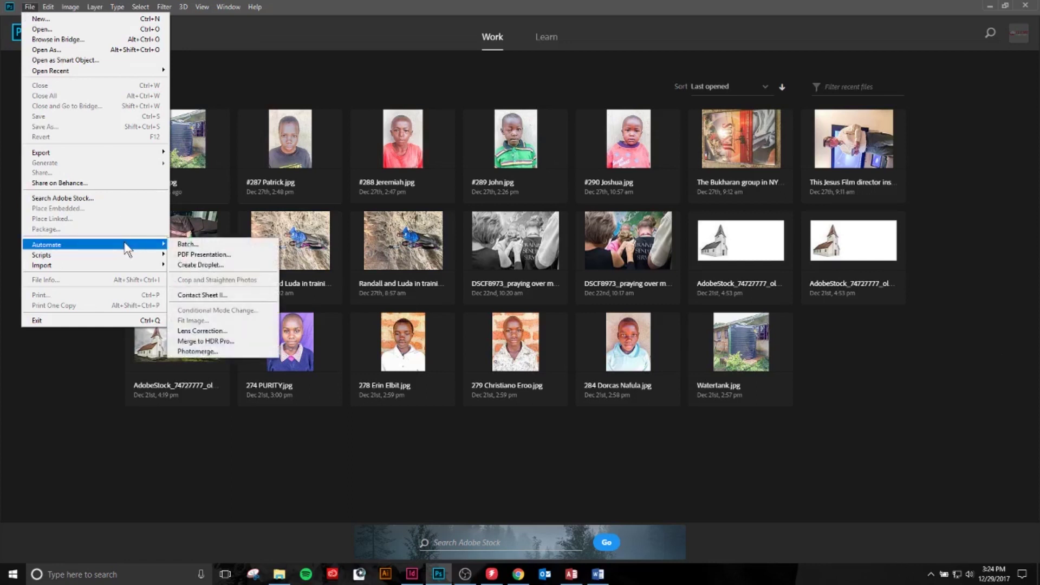
pyautogui.click(188, 246)
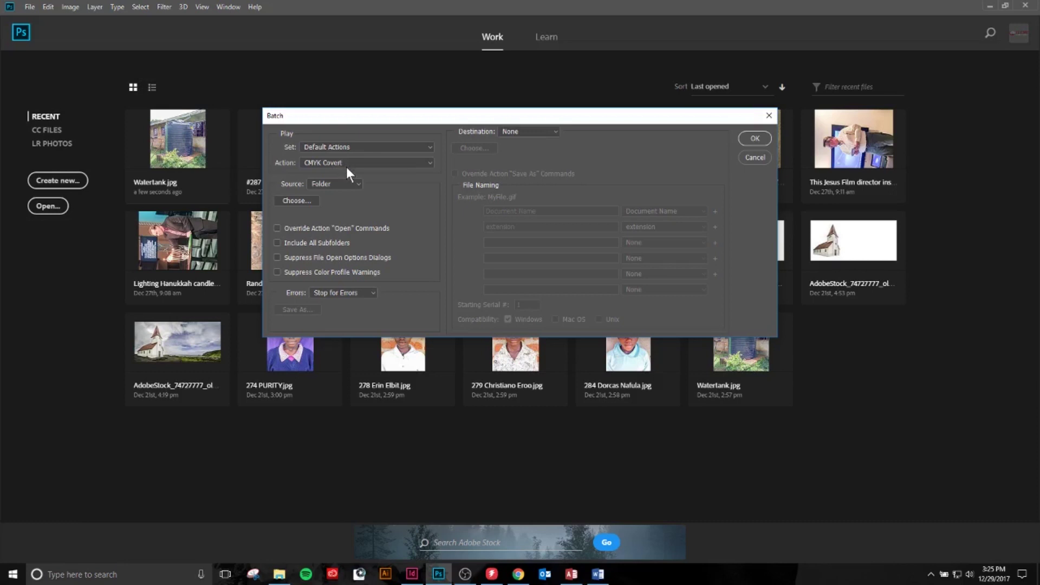
# Set the batch source folder to Tutorial Folder\links\RGB
pyautogui.click(296, 200)
pyautogui.scroll(-2, 450, 283)
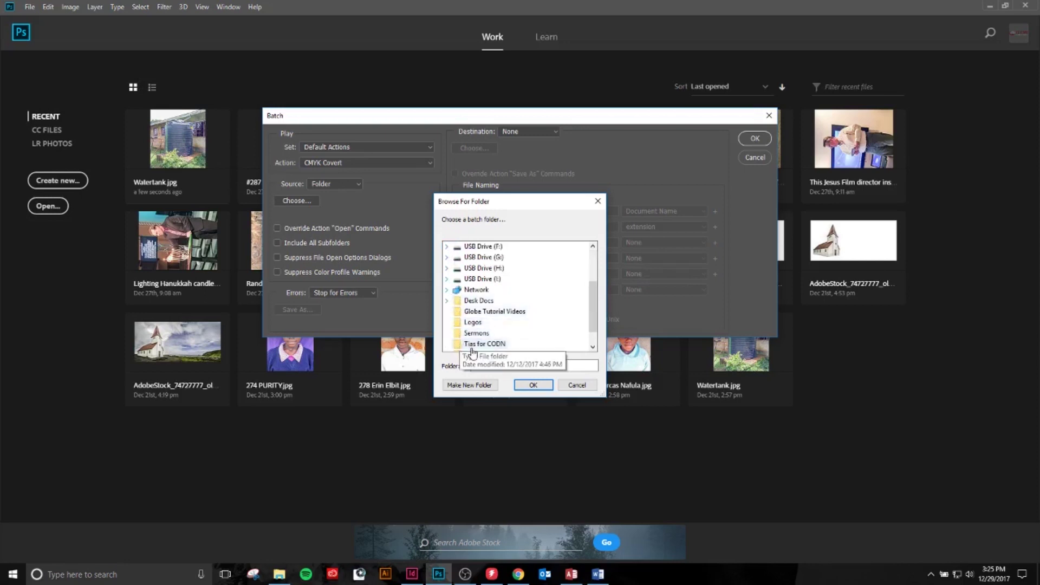
pyautogui.scroll(-1, 460, 342)
pyautogui.click(447, 333)
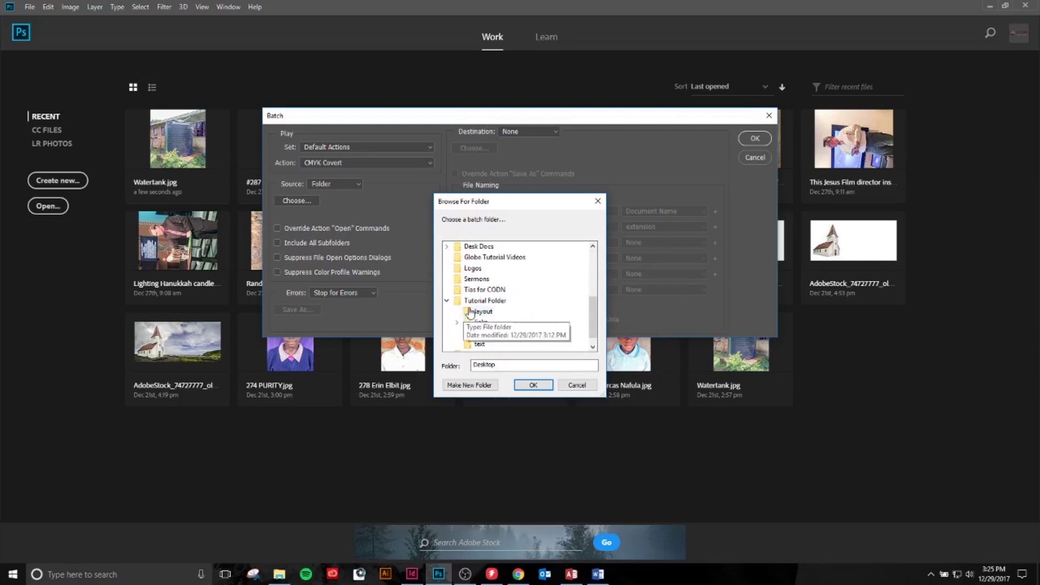
pyautogui.click(458, 311)
pyautogui.scroll(-1, 465, 318)
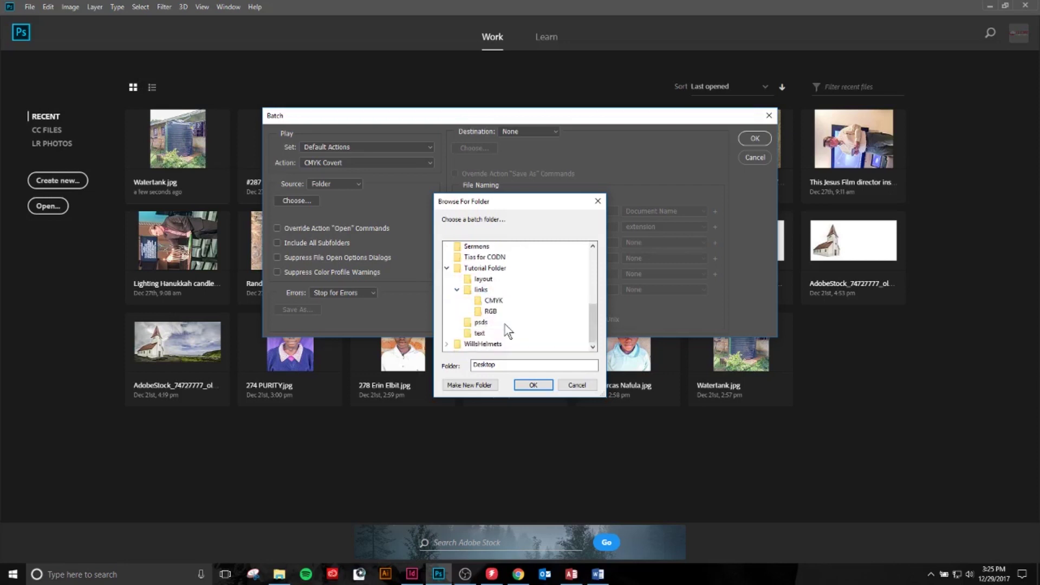
pyautogui.click(491, 311)
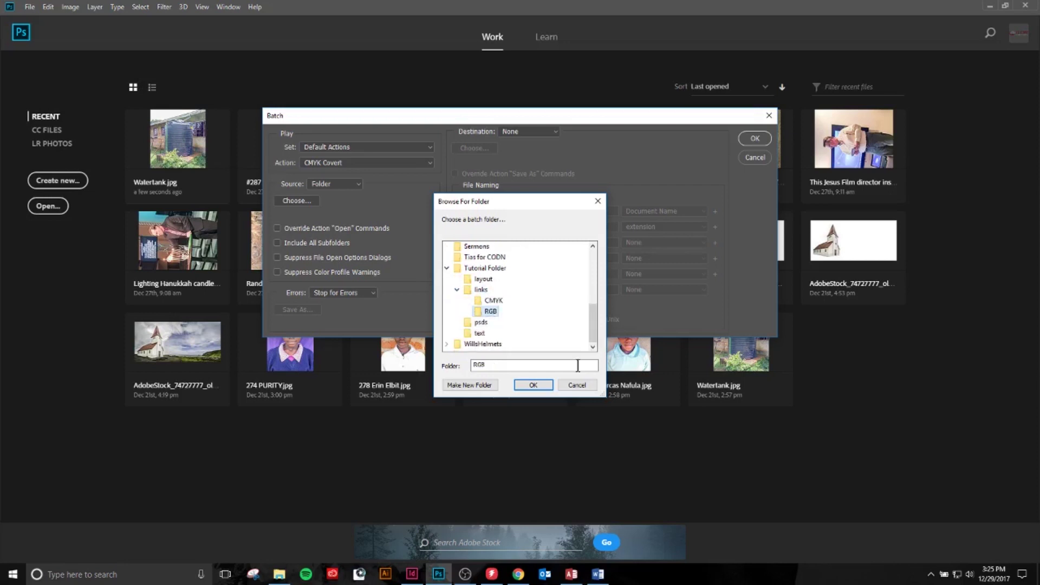
pyautogui.click(536, 383)
# Set the batch destination to Folder, Tutorial Folder\links\CMYK, and start the batch
pyautogui.click(518, 134)
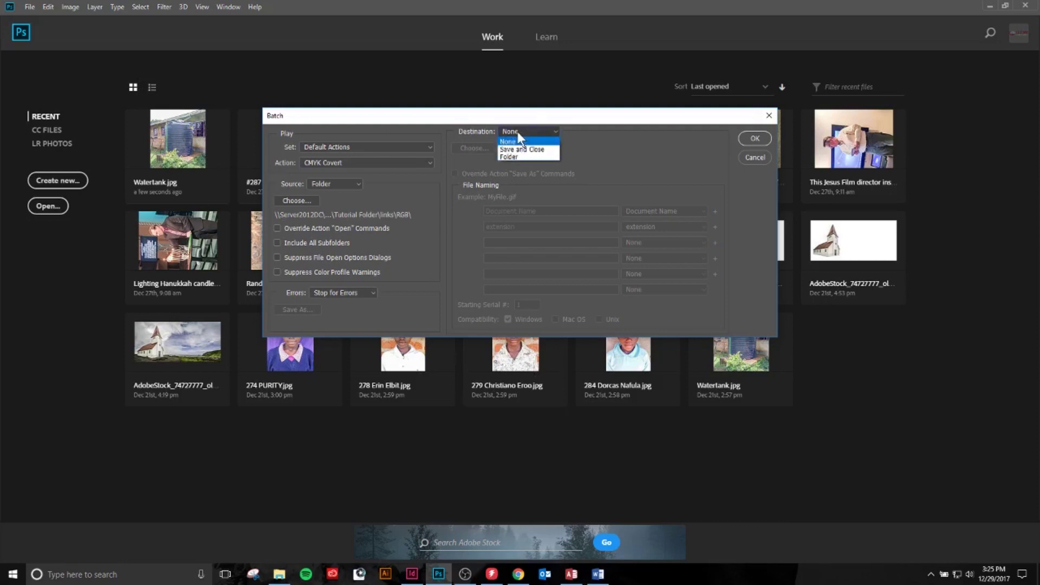
pyautogui.click(535, 157)
pyautogui.click(472, 148)
pyautogui.scroll(-3, 496, 288)
pyautogui.scroll(-1, 490, 337)
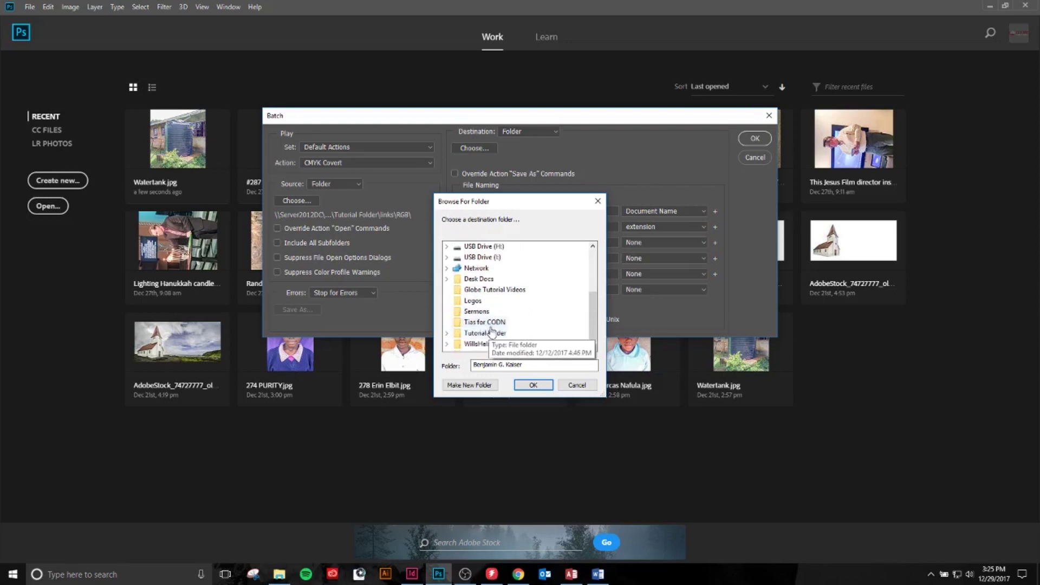
pyautogui.click(448, 333)
pyautogui.click(457, 322)
pyautogui.click(492, 333)
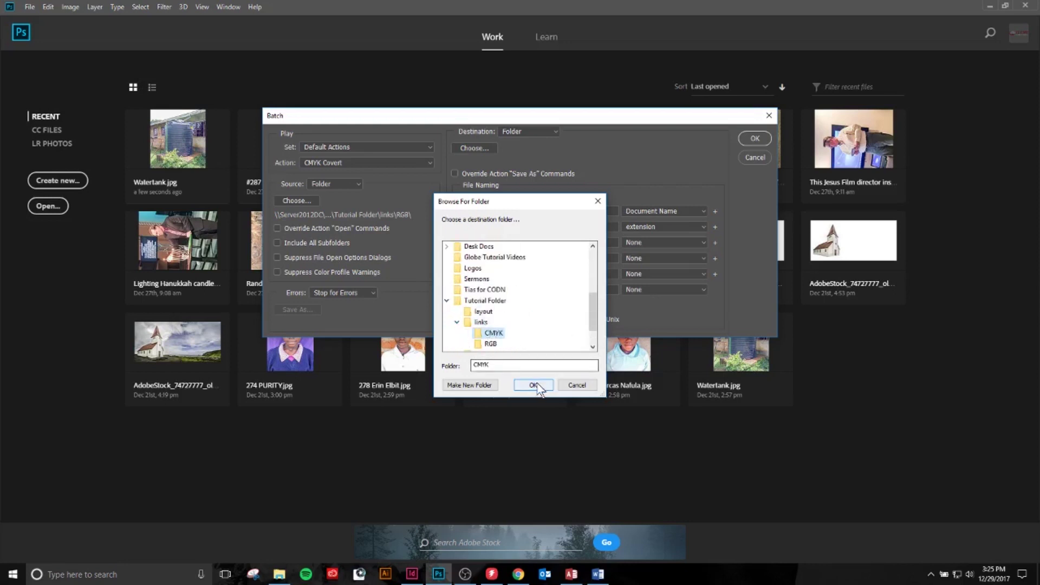
pyautogui.click(533, 384)
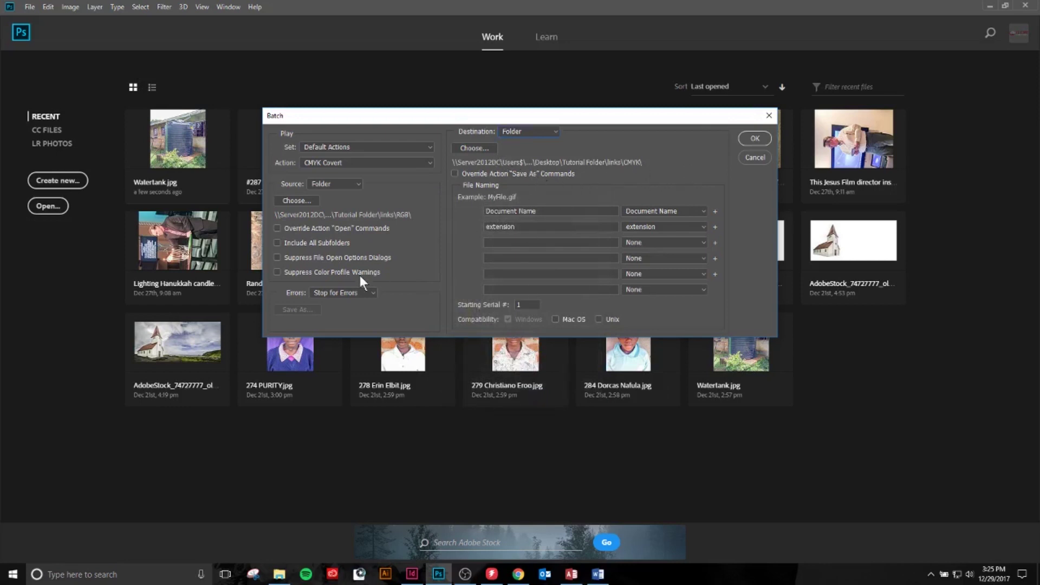
pyautogui.click(754, 138)
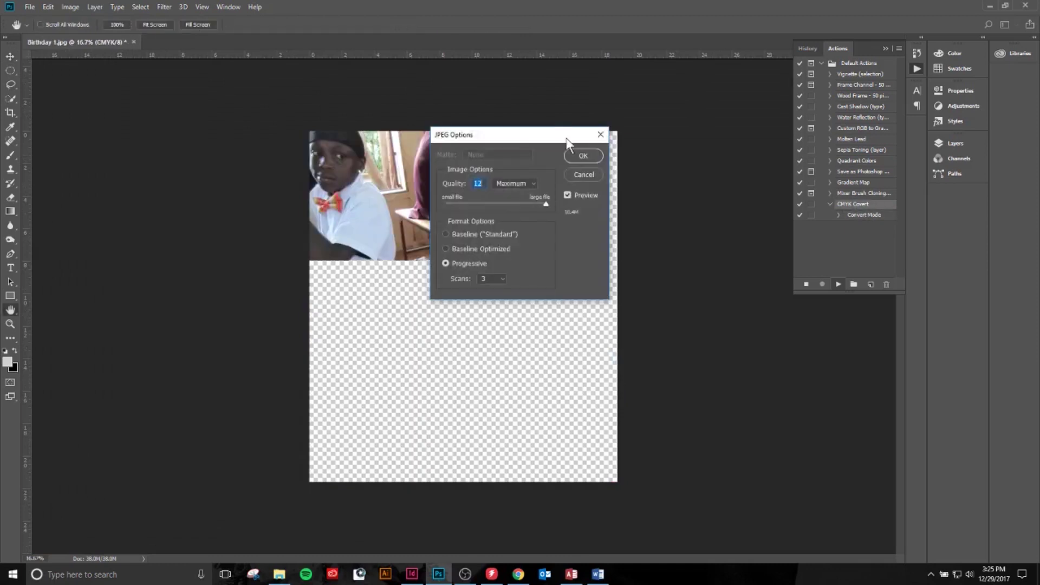
# Accept the JPEG Options with OK for each image the batch saves
pyautogui.click(584, 156)
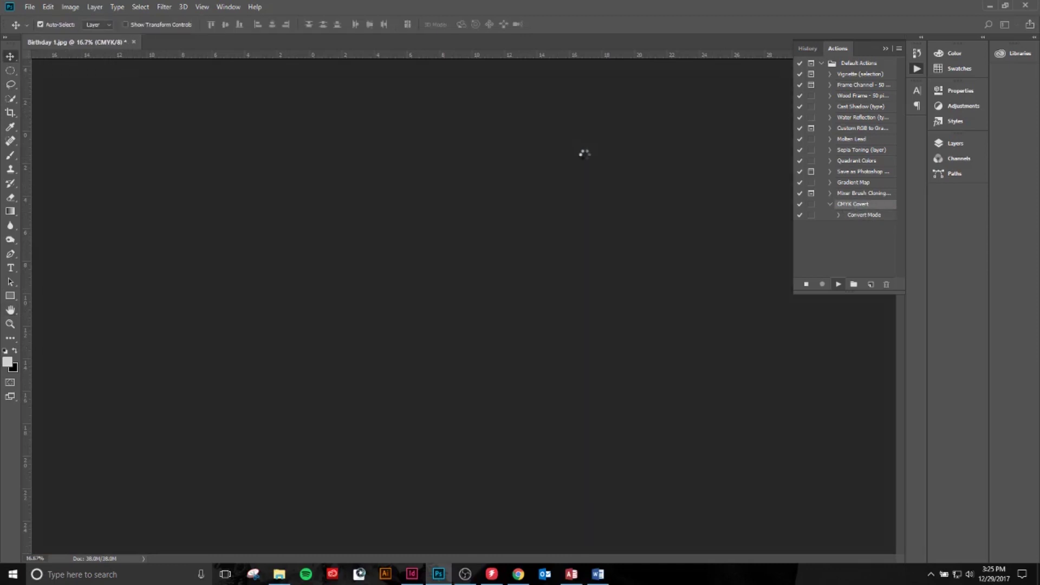
pyautogui.click(584, 156)
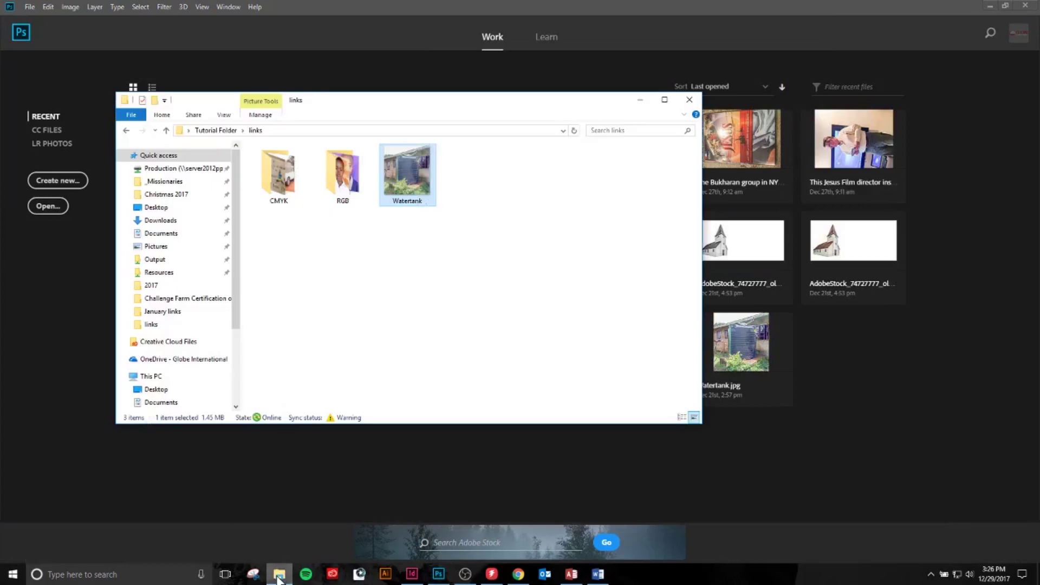
# Switch to File Explorer and open the links\CMYK folder to view the converted copies
pyautogui.click(279, 574)
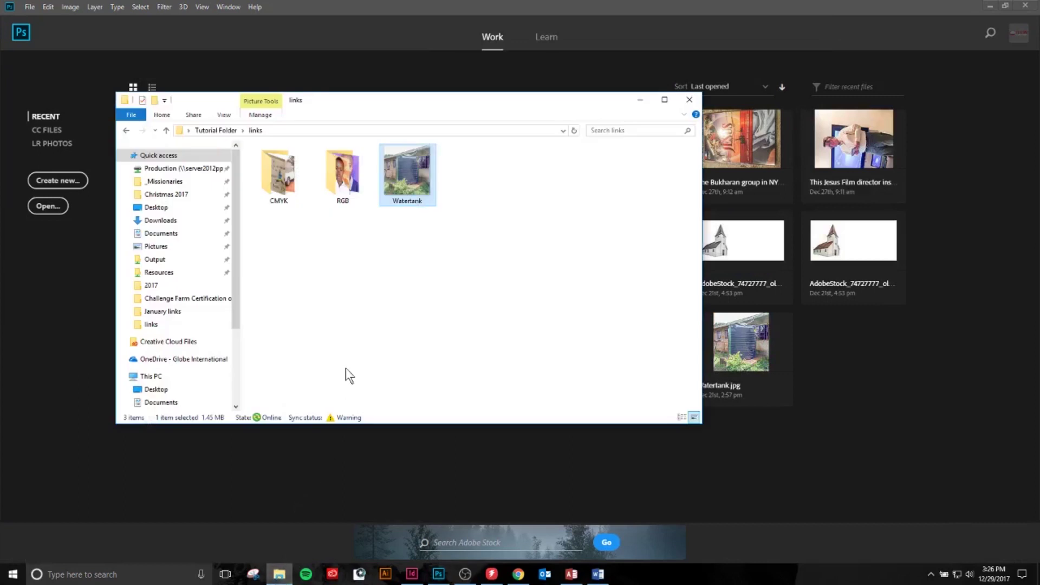
pyautogui.doubleClick(275, 169)
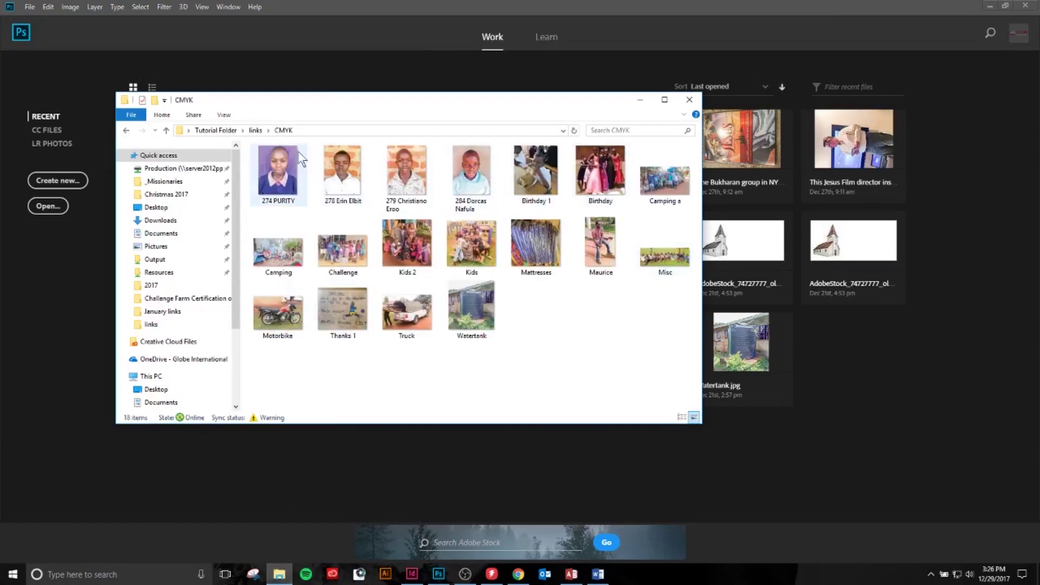